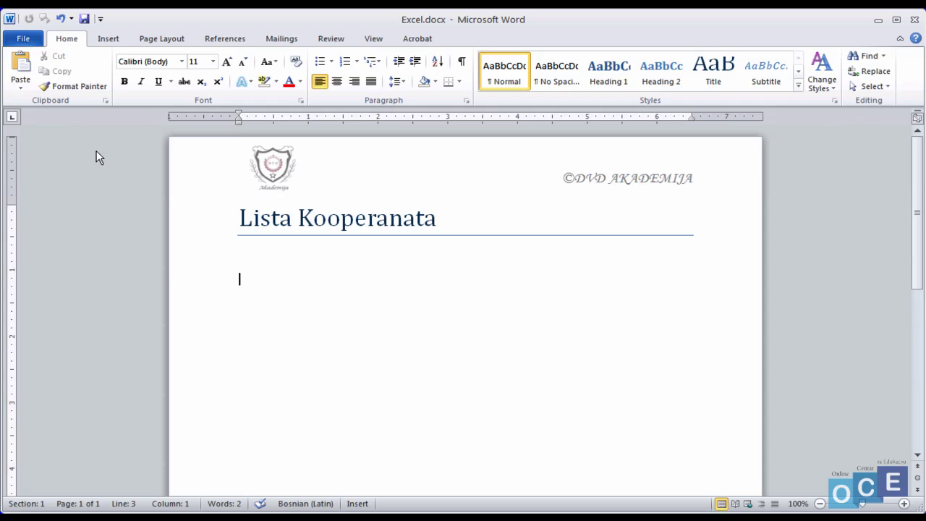
Step: In Word's Open dialog, browse to the 15.Integracija Worda folder and pick Lista Kooperanata.xlsx
click(22, 42)
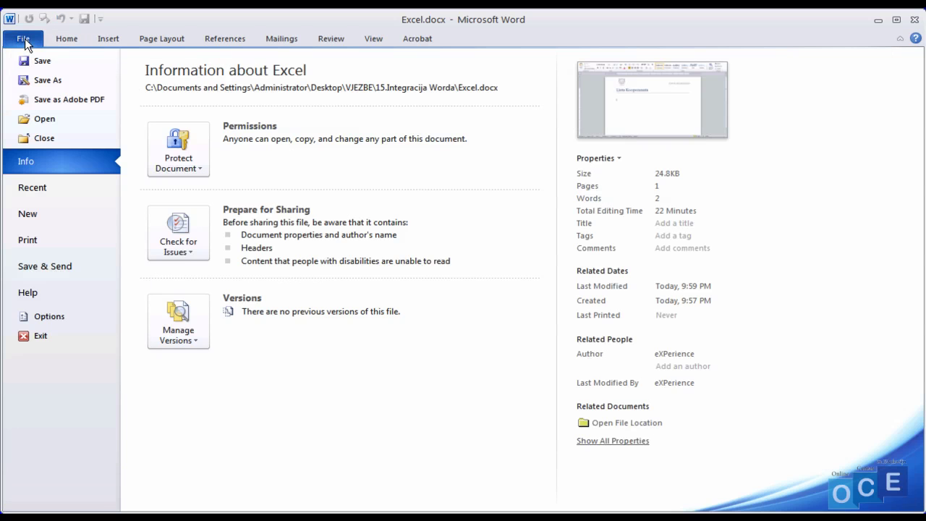
click(51, 121)
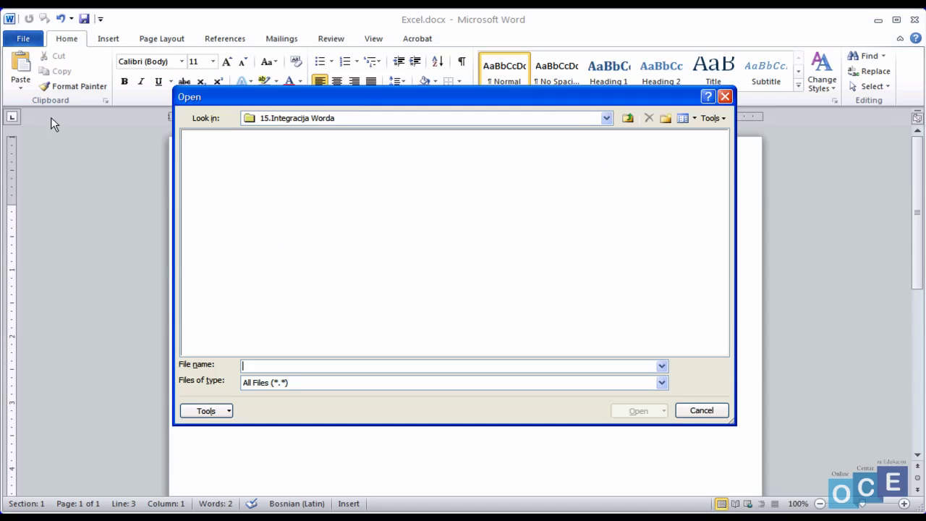
click(353, 118)
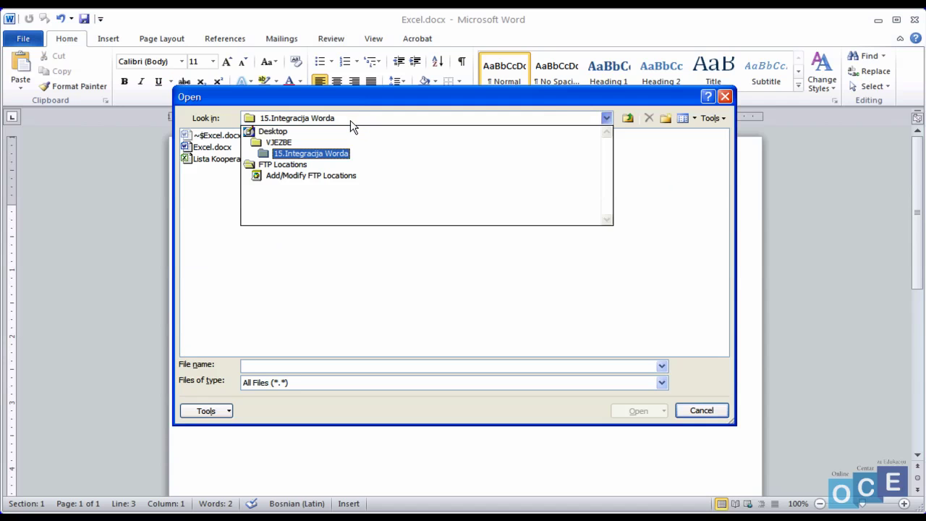
click(307, 153)
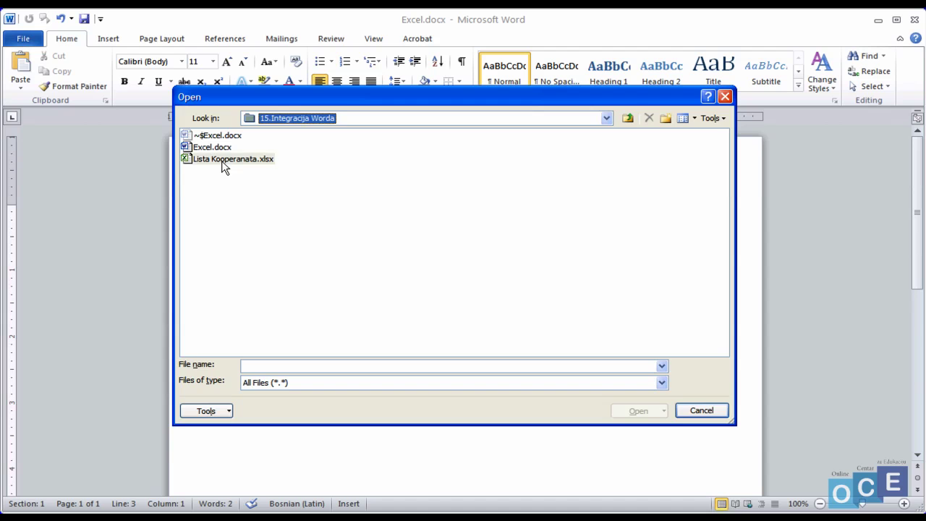
click(221, 161)
click(222, 175)
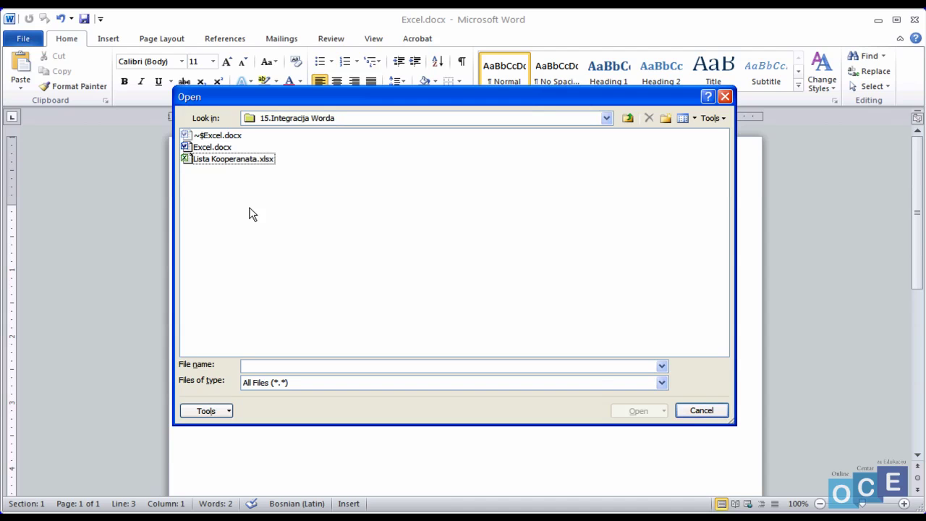
Step: Try opening Lista Kooperanata.xlsx in Word with all file types, then dismiss the error prompts
click(662, 382)
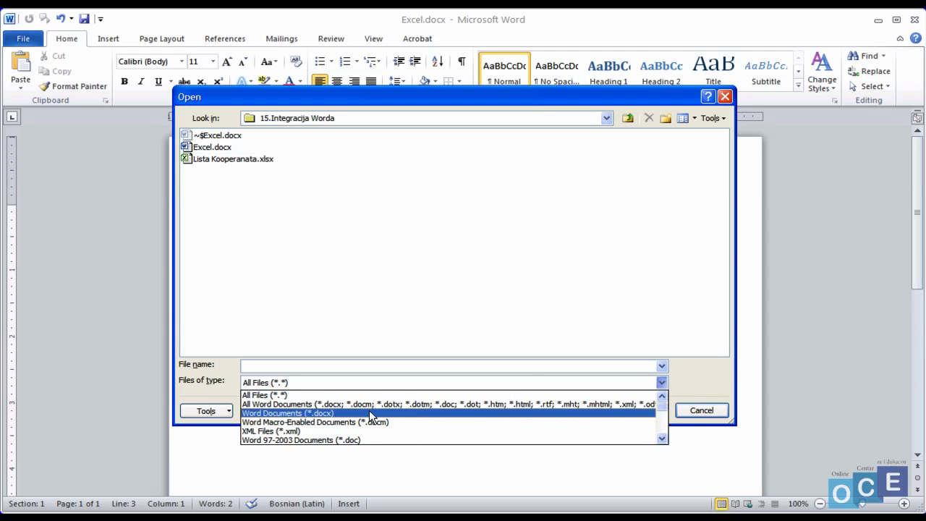
click(352, 395)
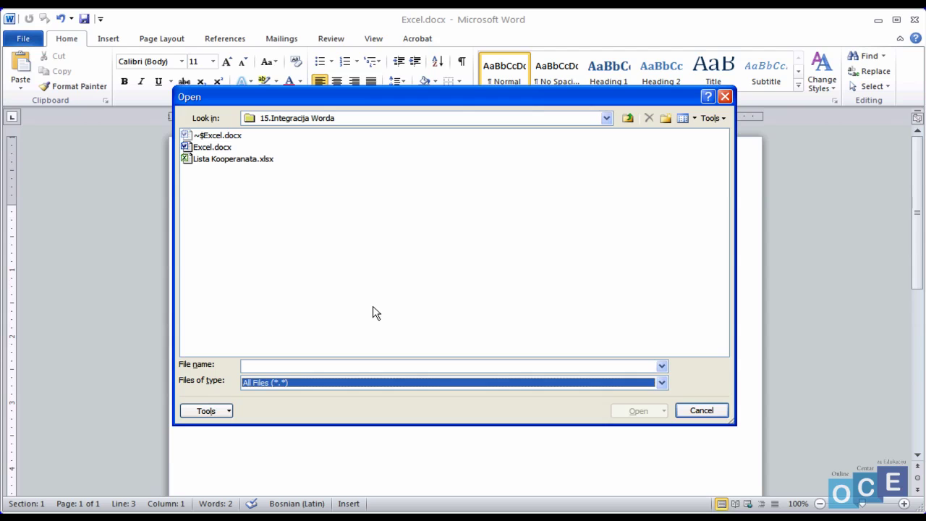
click(251, 160)
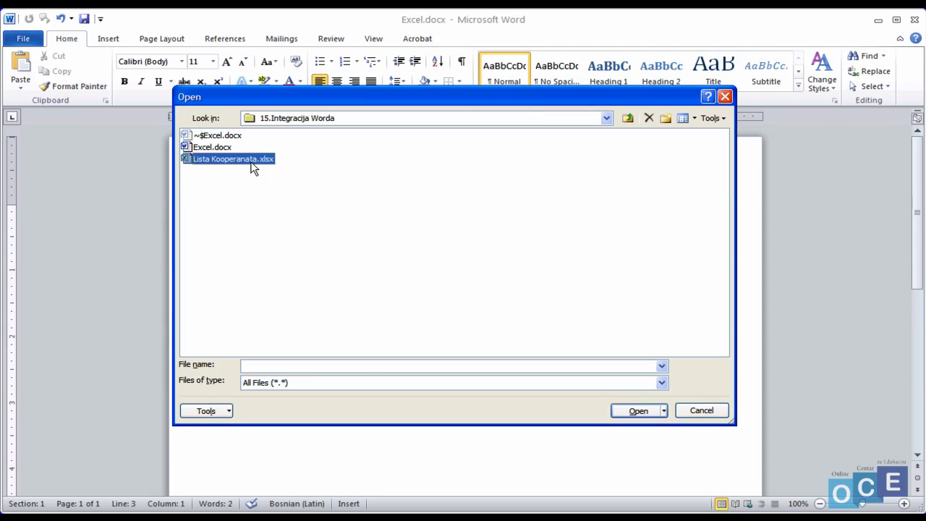
click(632, 413)
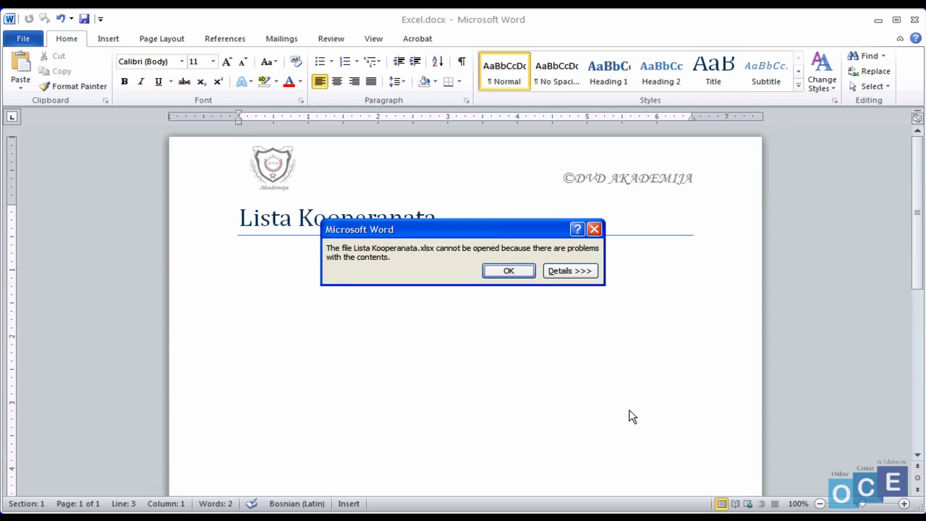
click(594, 229)
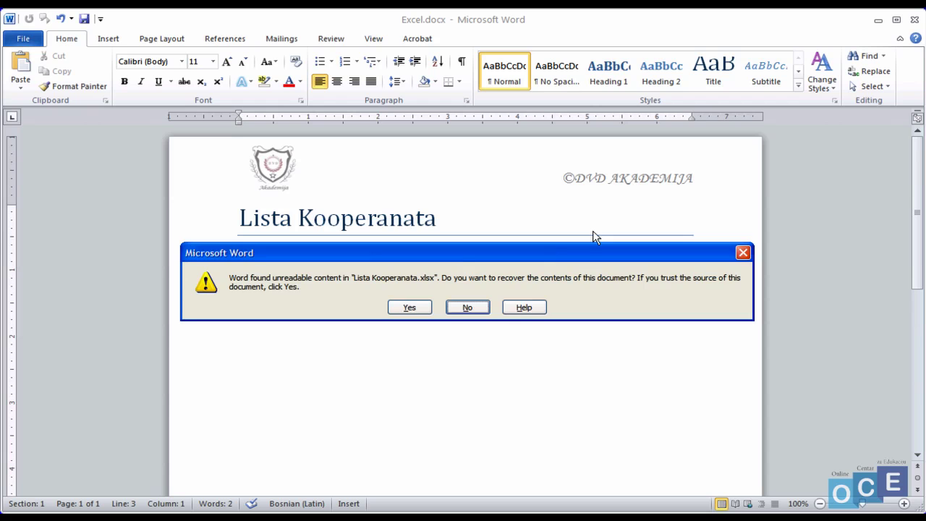
click(746, 255)
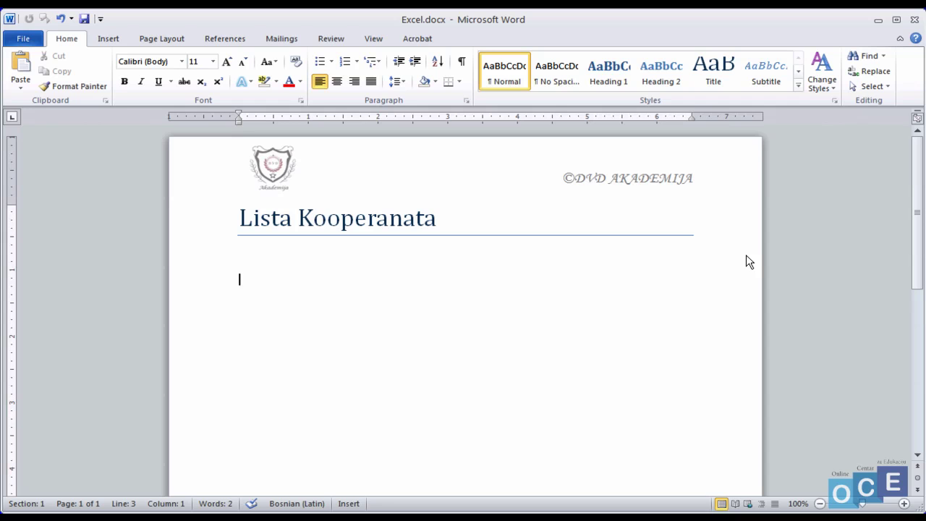
Step: In Excel, open Lista Kooperanata.xlsx from Recent, copy A2:F8, and return to Excel.docx
click(280, 518)
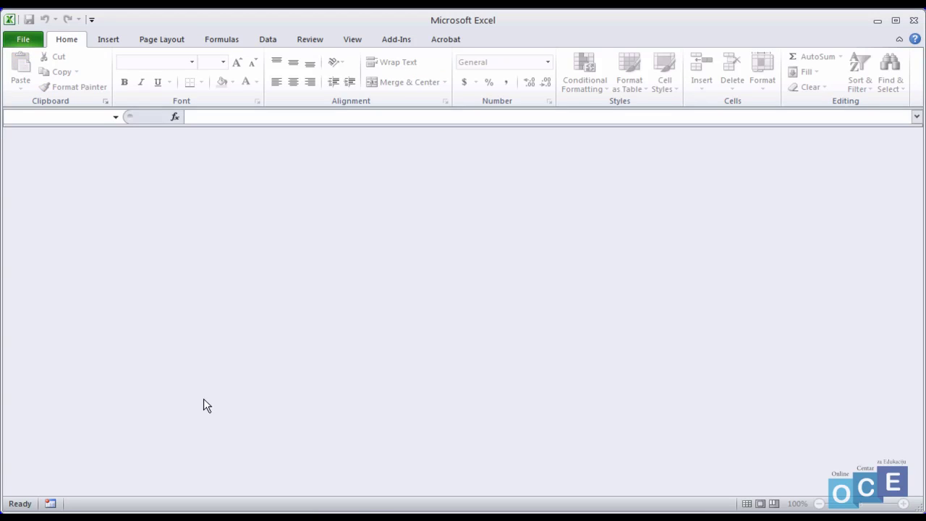
click(23, 38)
click(214, 95)
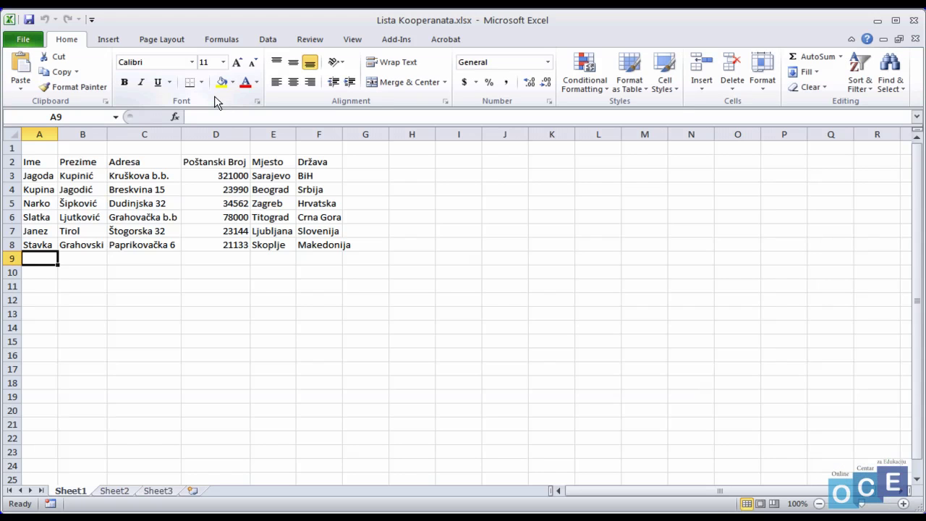
drag(40, 165, 325, 246)
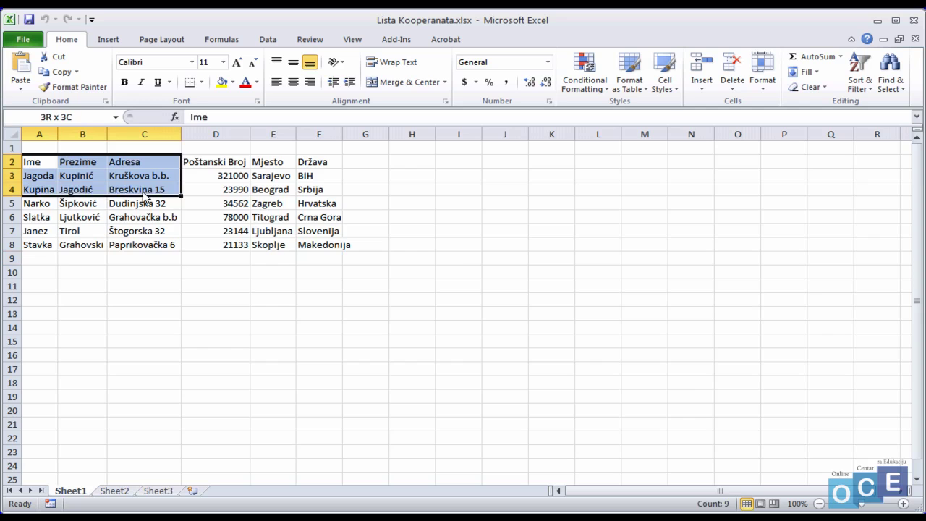
click(62, 74)
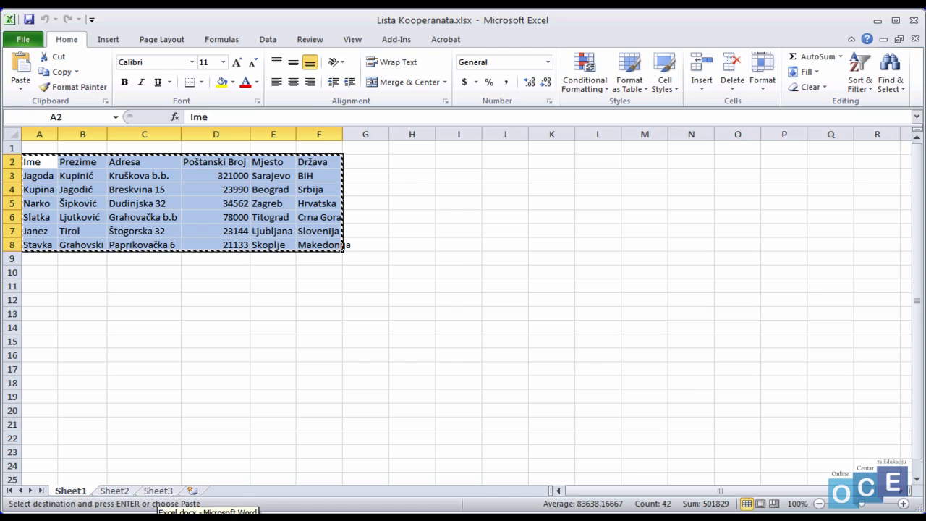
click(207, 517)
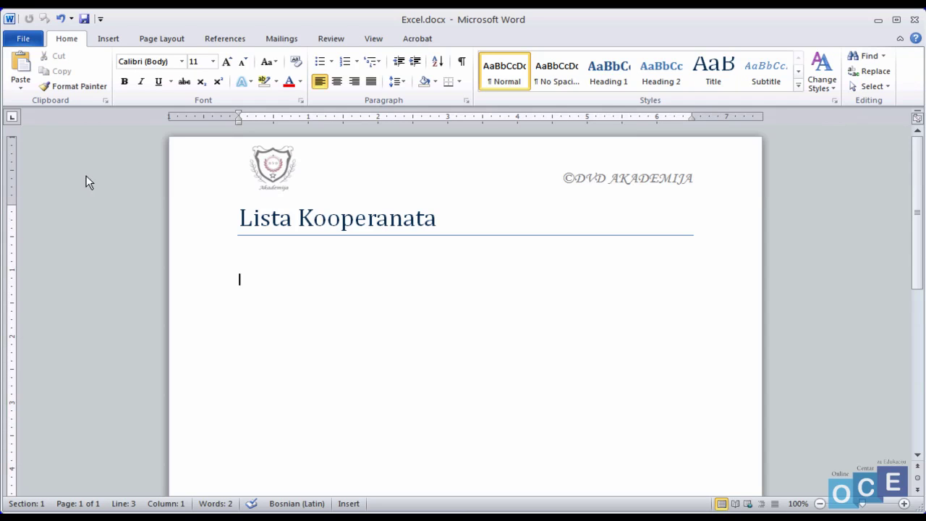
Step: Paste the table using destination styles and widen the Poštanski Broj and Adresa columns
click(22, 91)
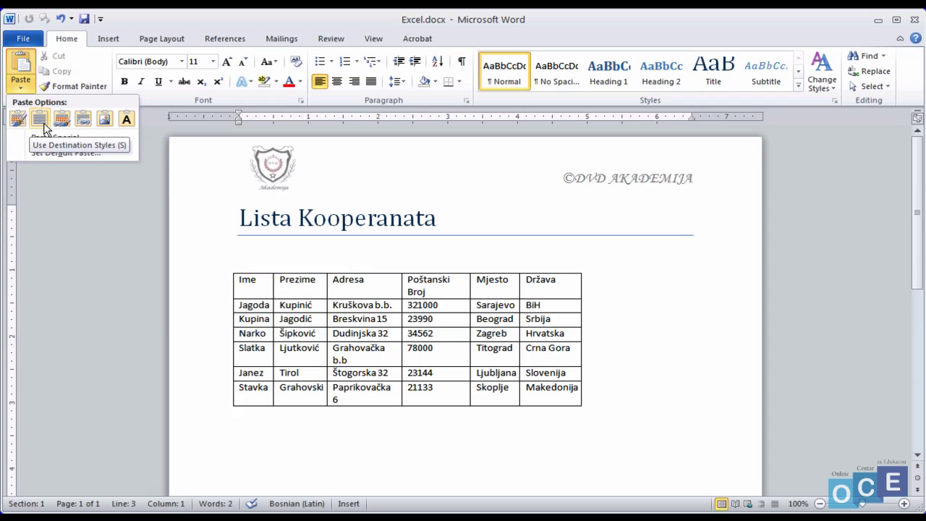
click(44, 124)
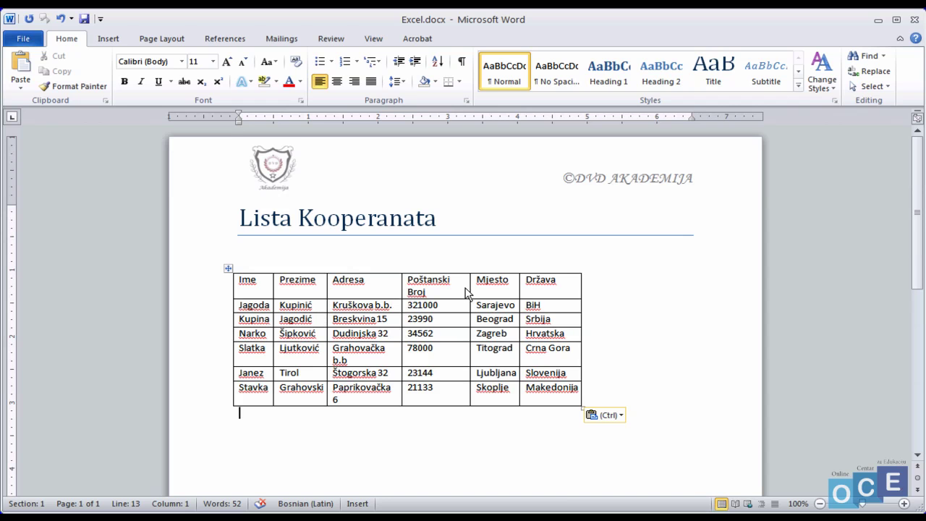
drag(470, 290, 487, 288)
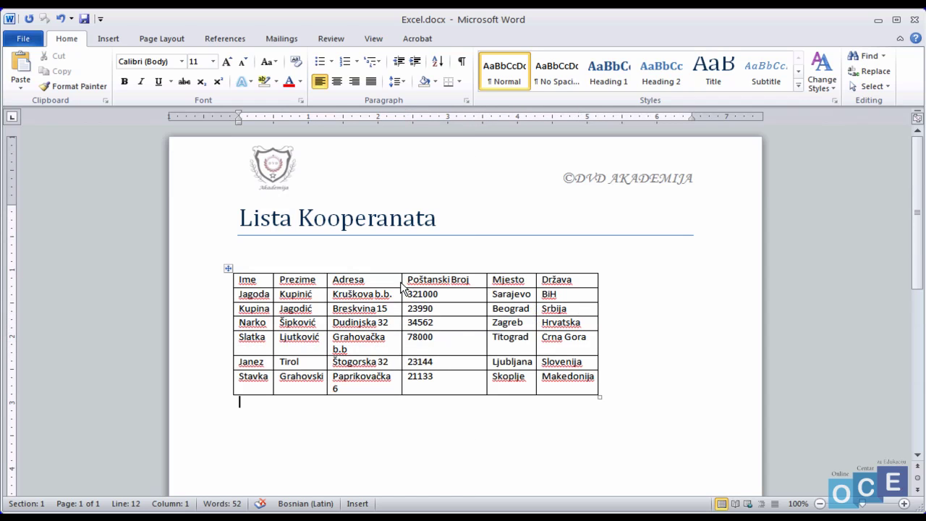
drag(401, 287, 412, 288)
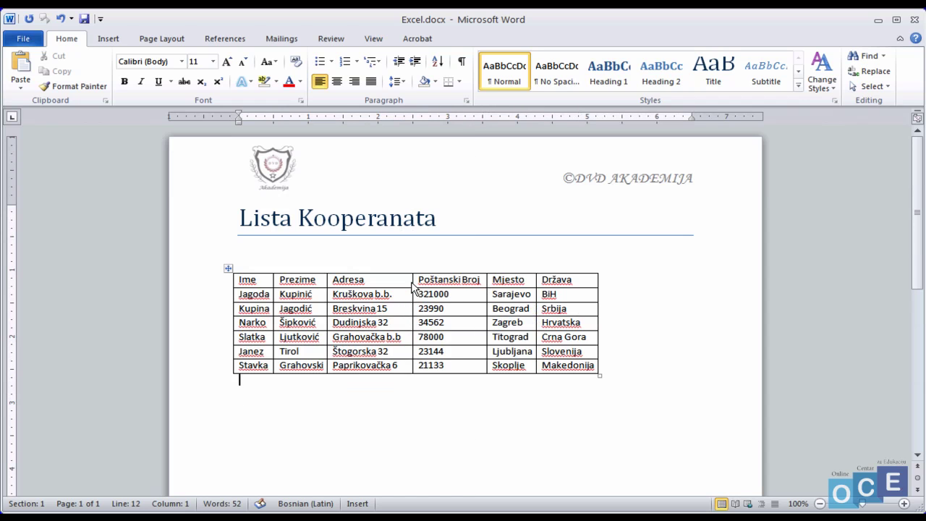
mouse_move(584, 363)
mouse_down()
mouse_move(293, 310)
mouse_move(250, 284)
mouse_up()
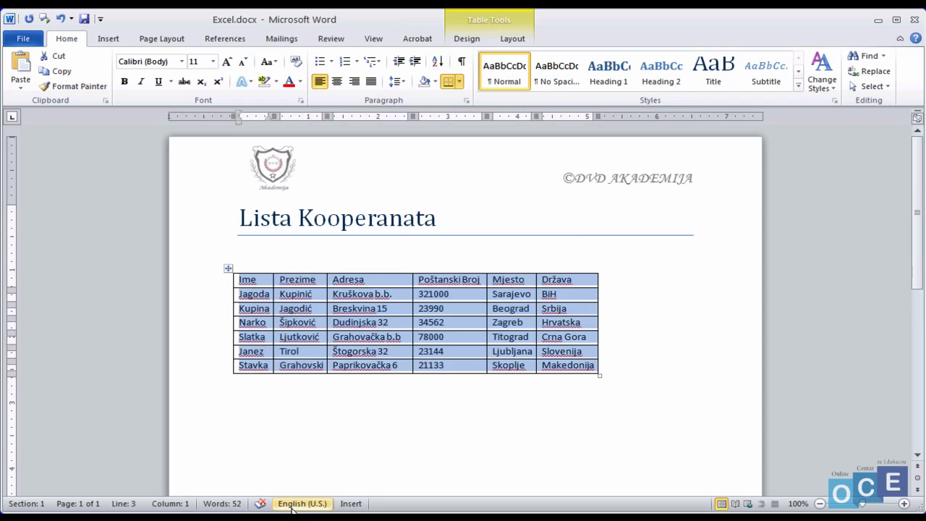
Step: Set the table's language to Bosnian (Latin) with spelling and grammar checking turned off
click(295, 504)
click(362, 307)
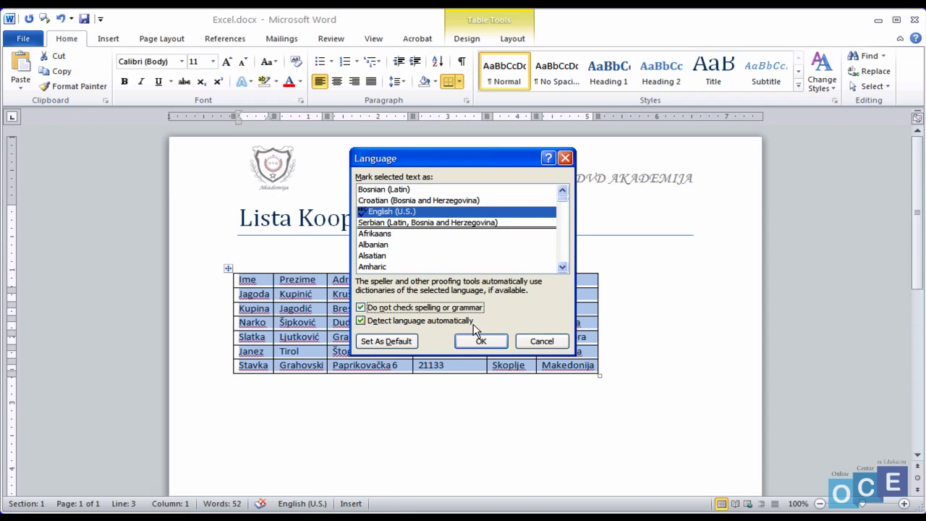
click(393, 190)
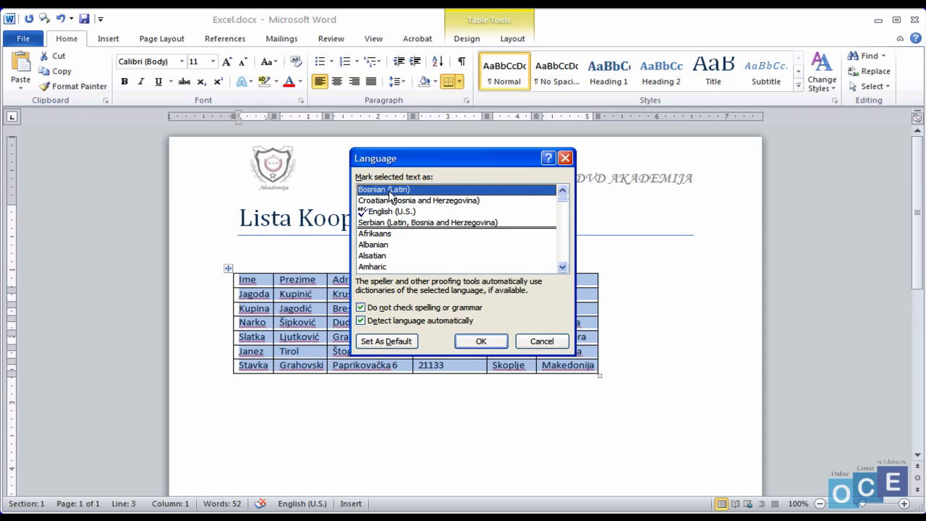
click(466, 339)
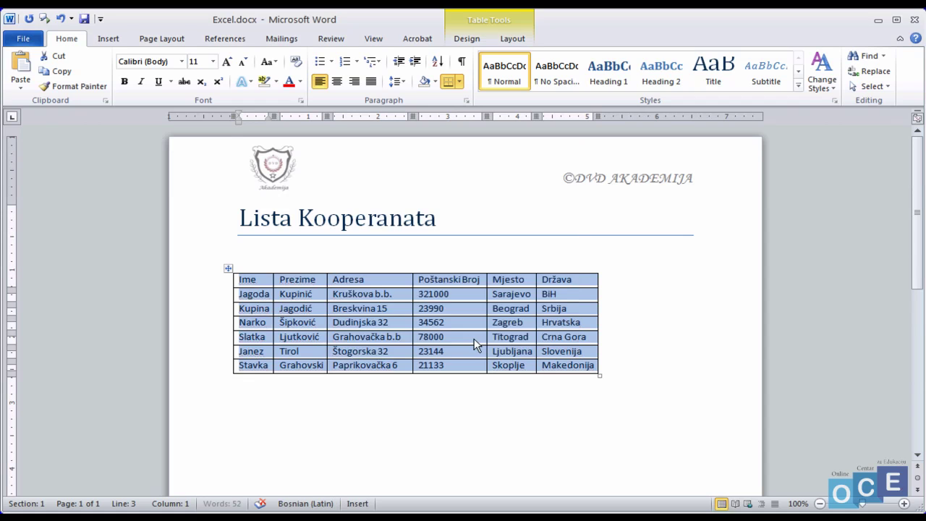
click(416, 409)
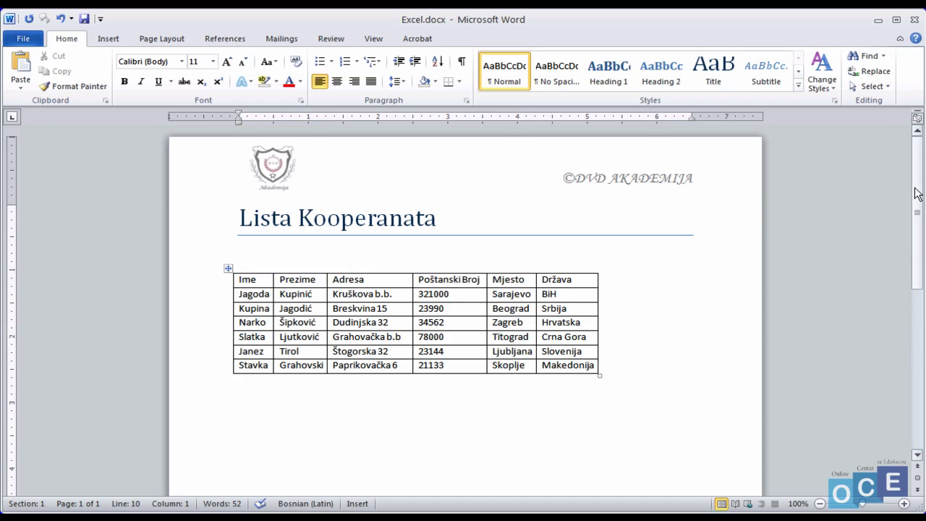
Step: Below the table, Paste Special as a linked Microsoft Excel Worksheet Object
drag(917, 194, 917, 256)
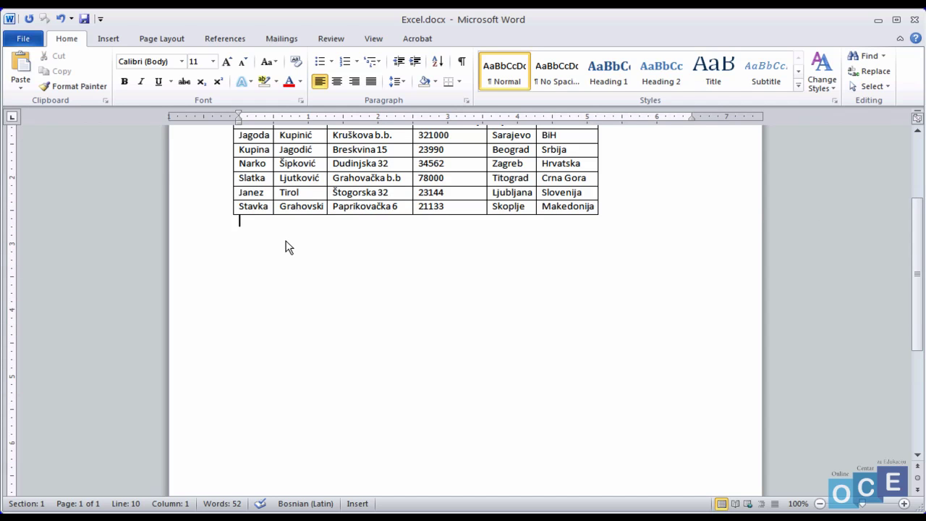
key(Return)
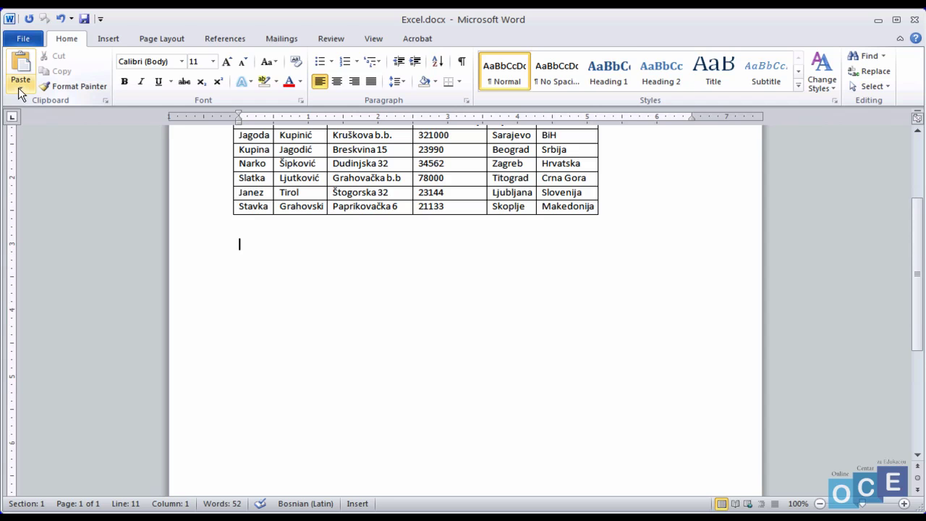
click(20, 87)
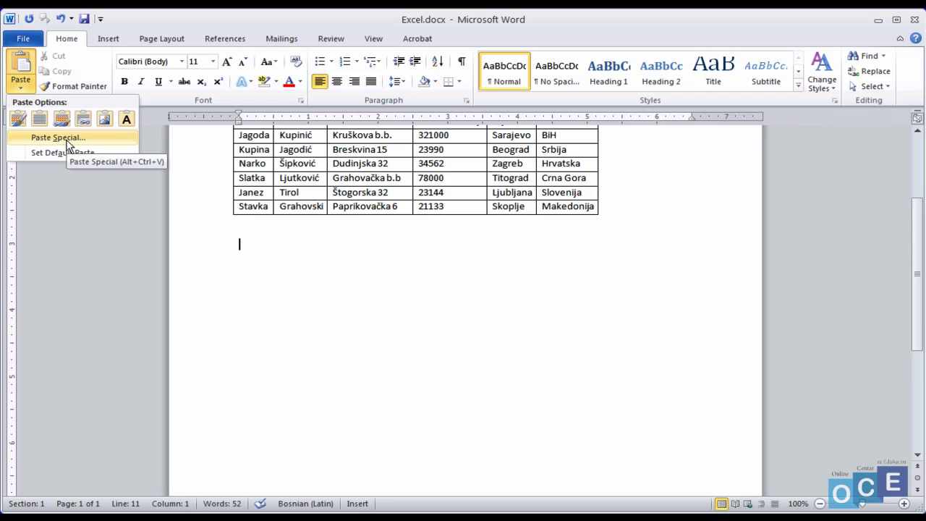
click(68, 144)
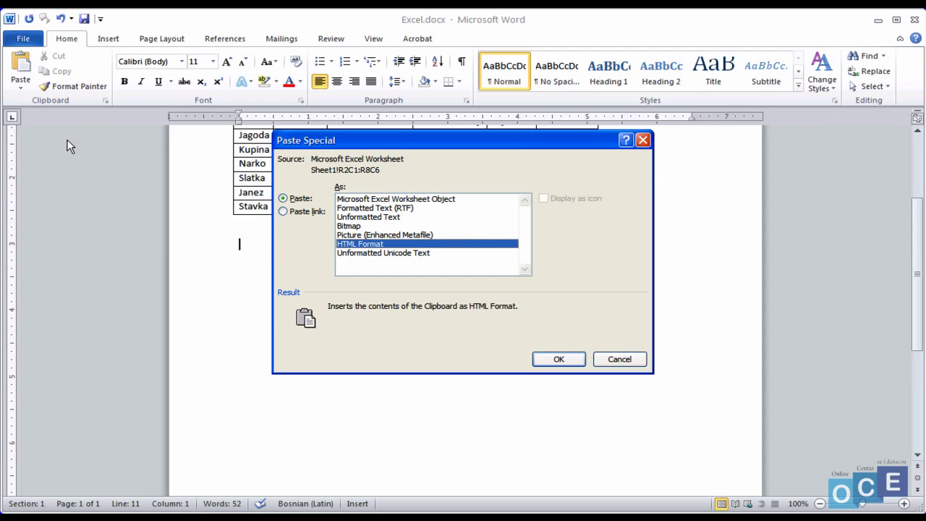
click(284, 210)
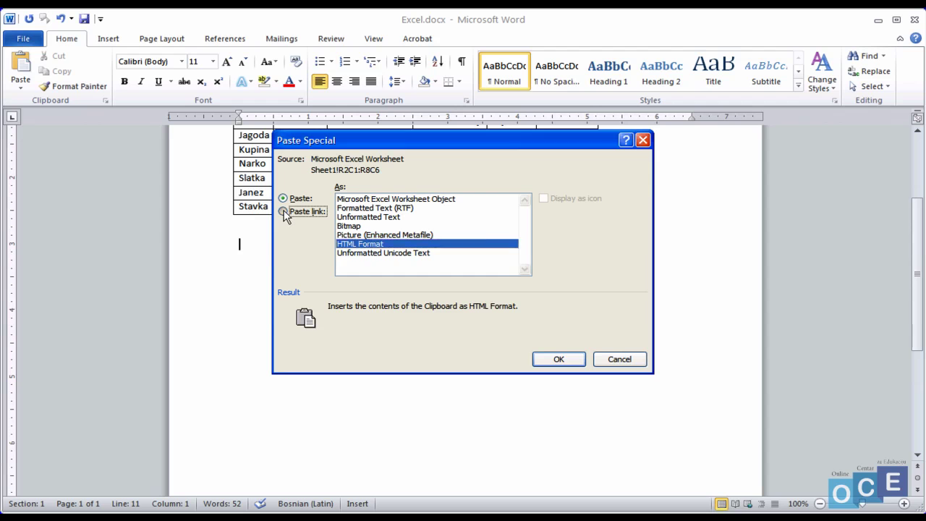
click(424, 201)
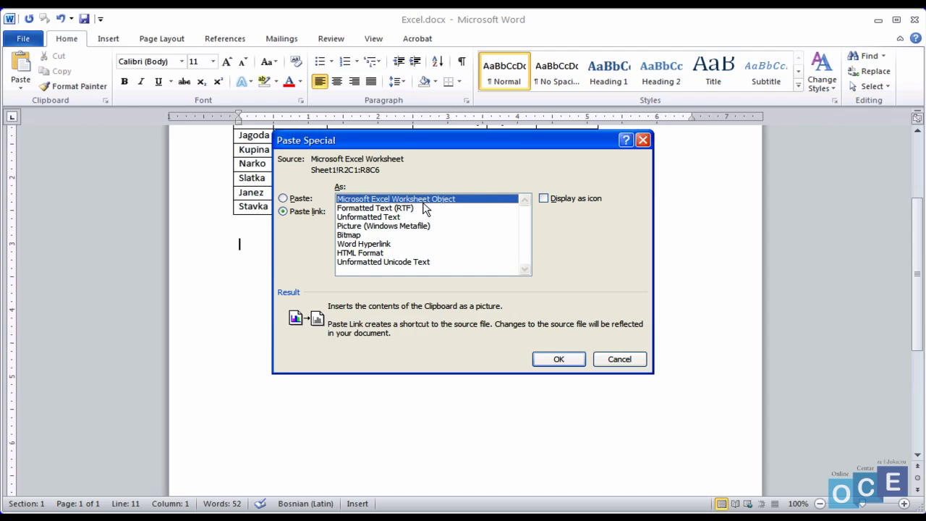
click(557, 359)
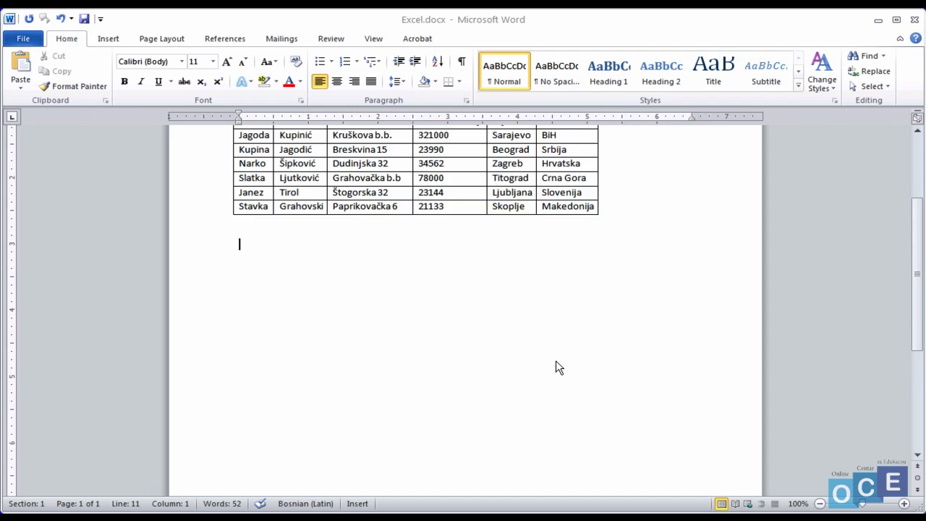
Step: Move the linked worksheet object down one line and enlarge it from its corner
click(495, 295)
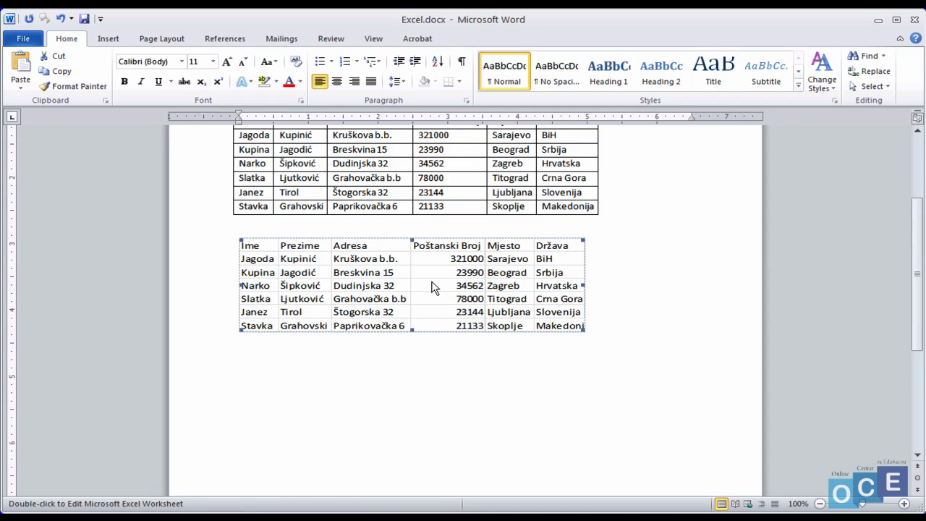
click(243, 236)
key(Return)
click(544, 347)
drag(583, 356, 599, 375)
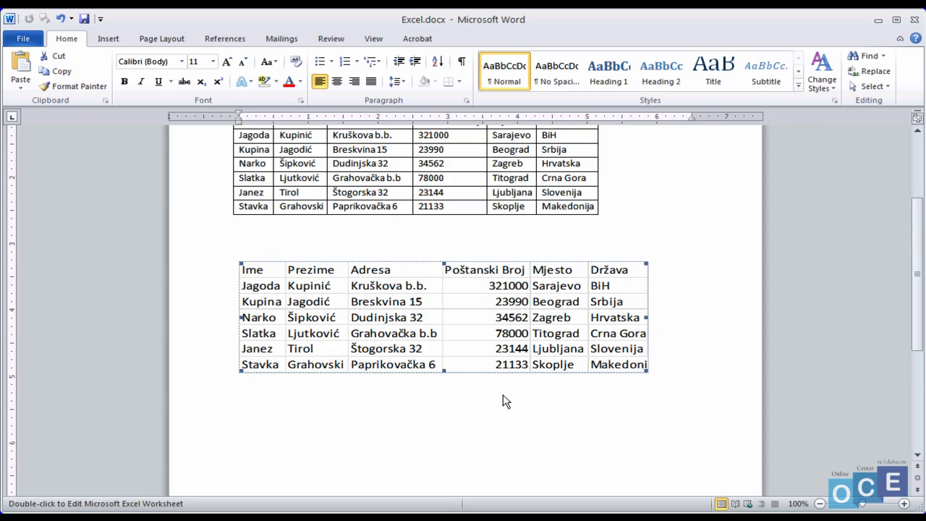
Step: Delete the postal codes in Excel cells D3:D8, then return to Word to check the link
click(347, 516)
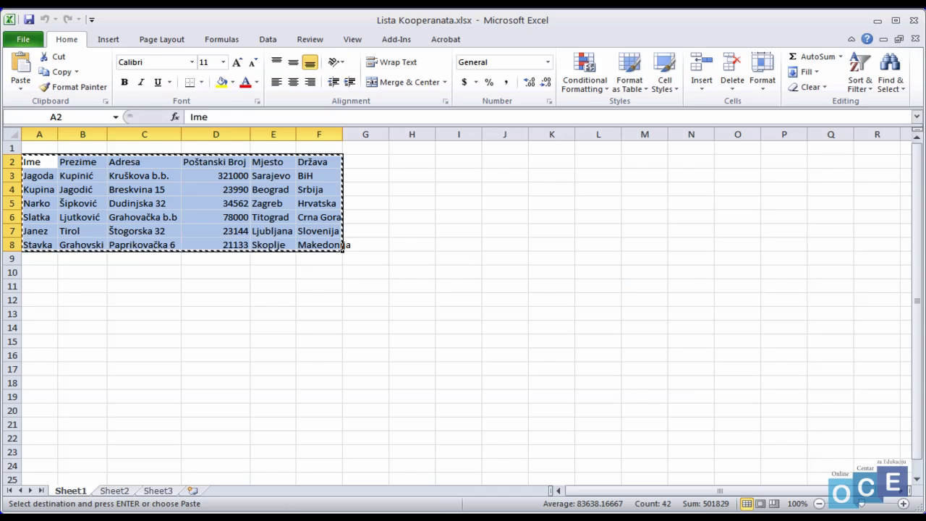
click(247, 286)
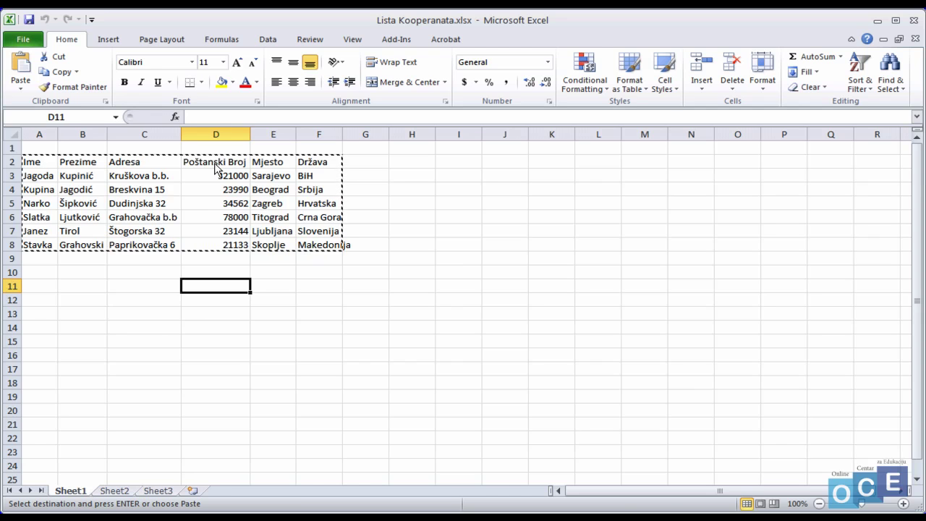
drag(225, 180, 226, 246)
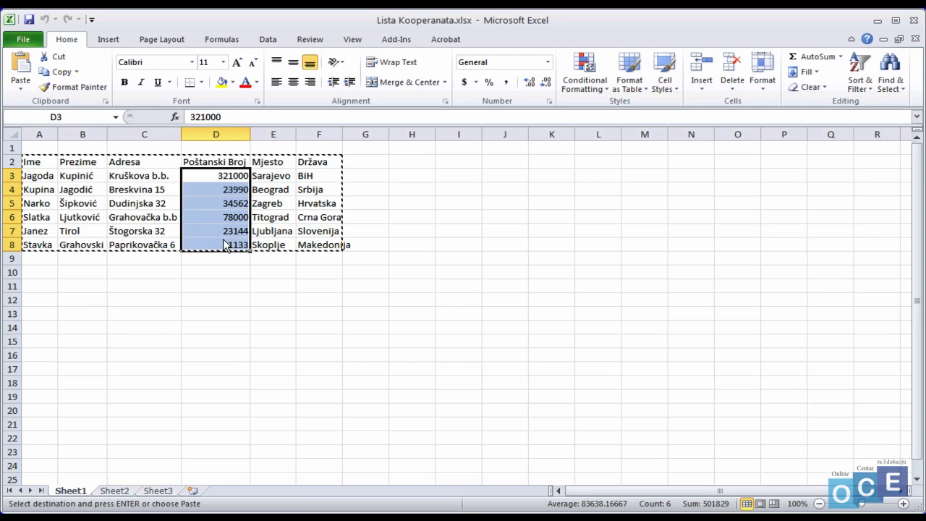
key(Escape)
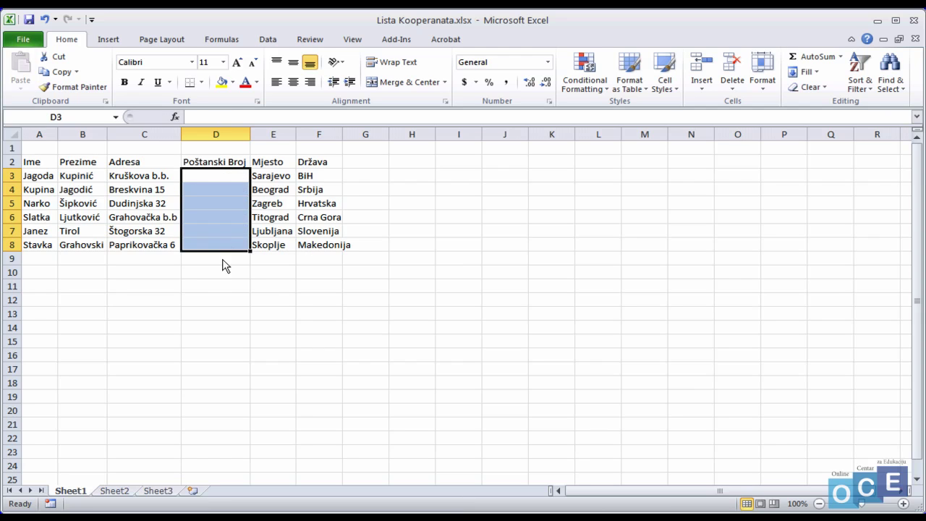
key(Delete)
click(225, 282)
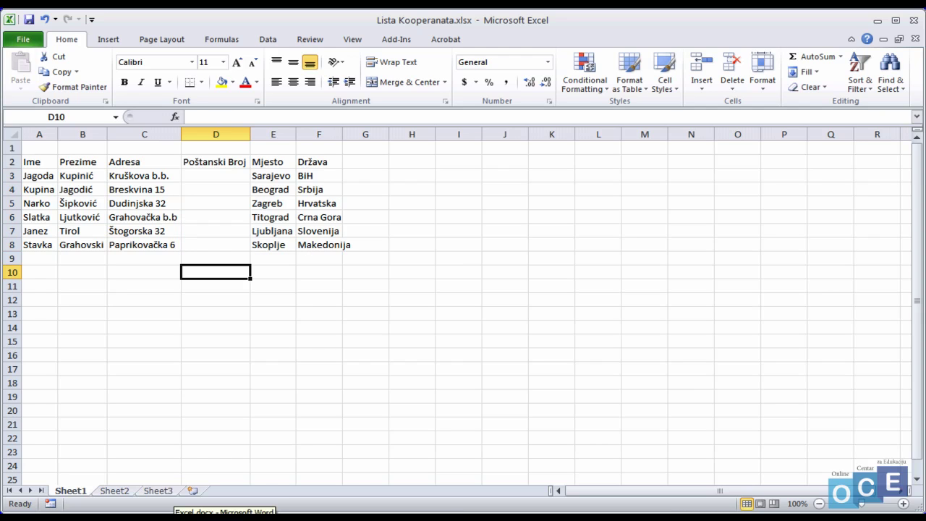
click(221, 516)
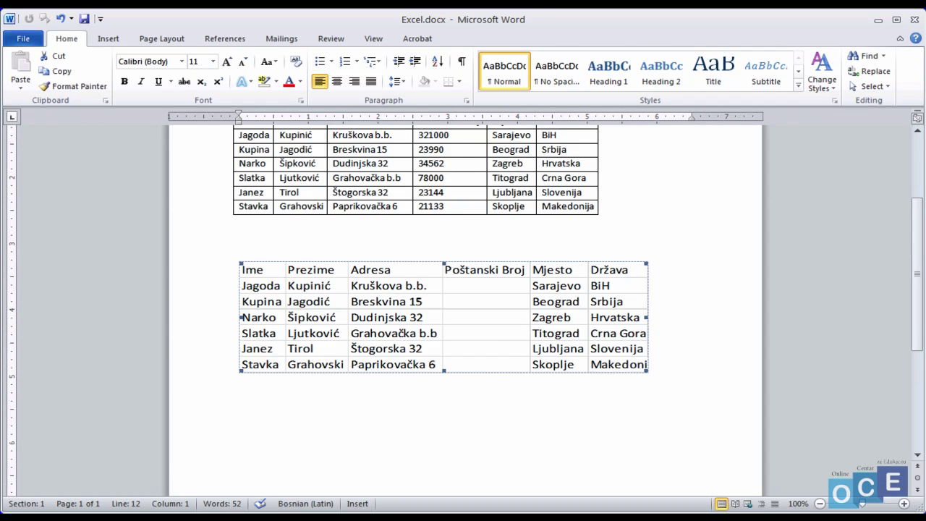